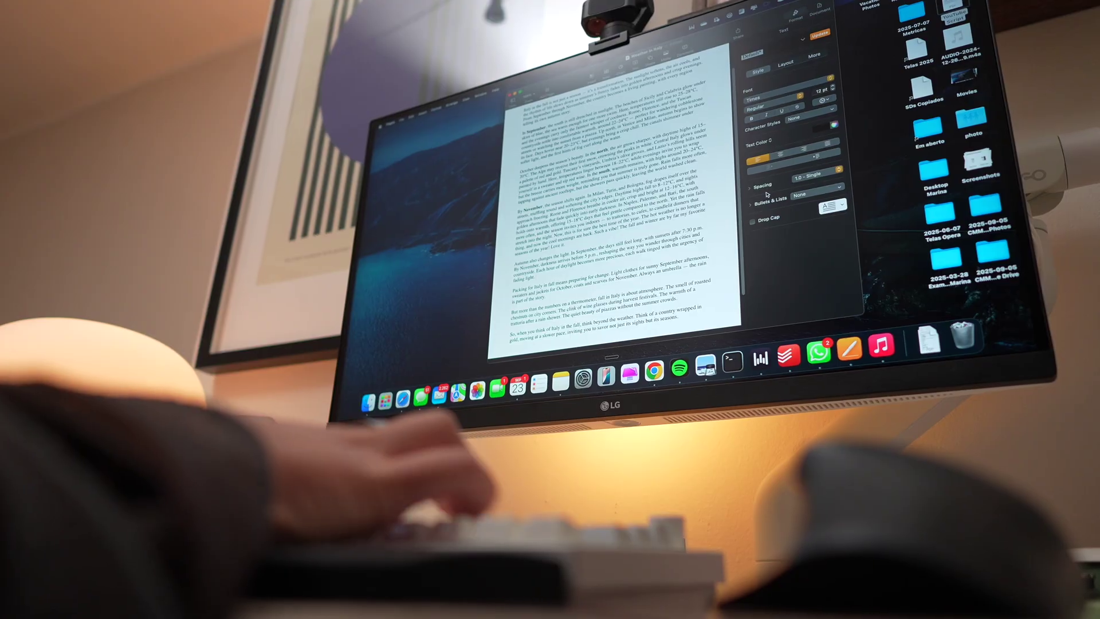
# Step: Type 'The laves are' in the active window
pyautogui.write('The laves are')
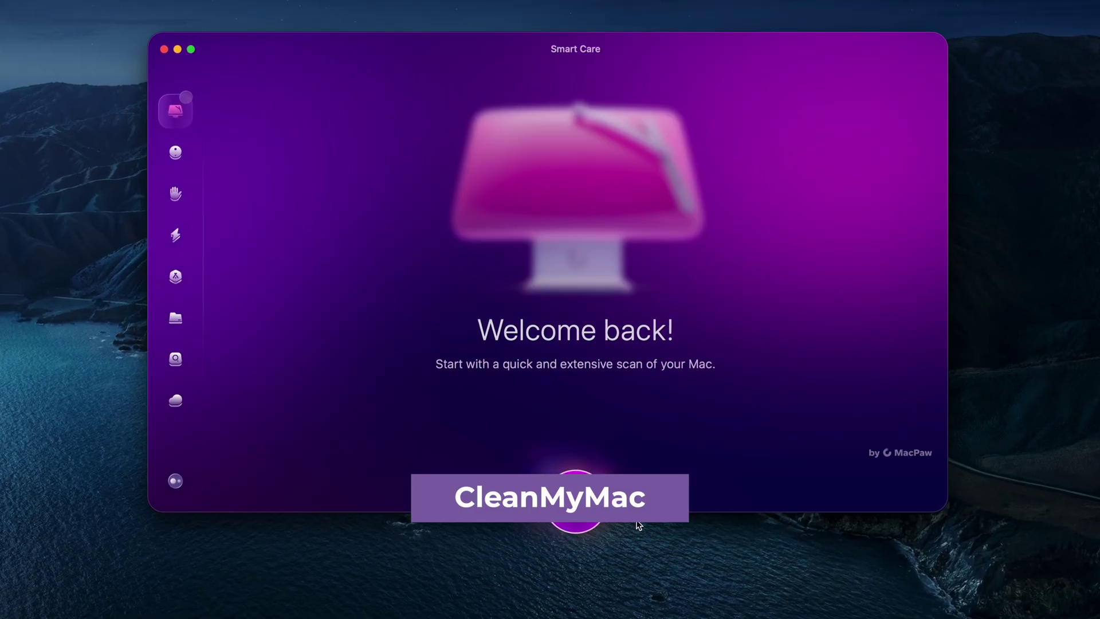
# Step: Run the Smart Care scan and review System Junk caches, Universal Binaries, Document Versions and Mail Attachments
pyautogui.press('Return')
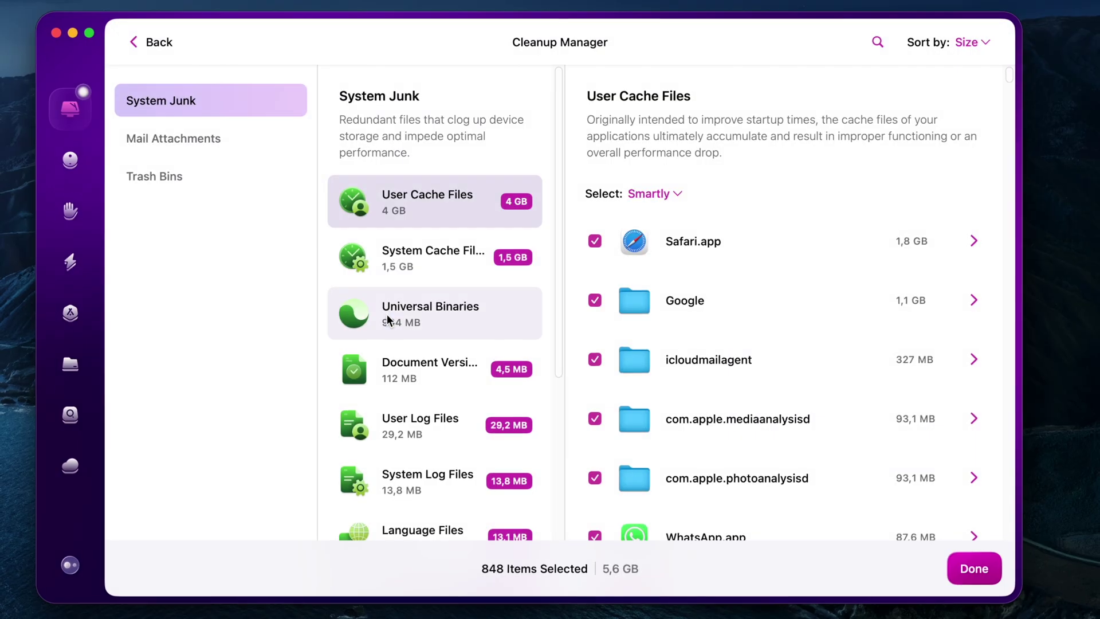
pyautogui.click(430, 281)
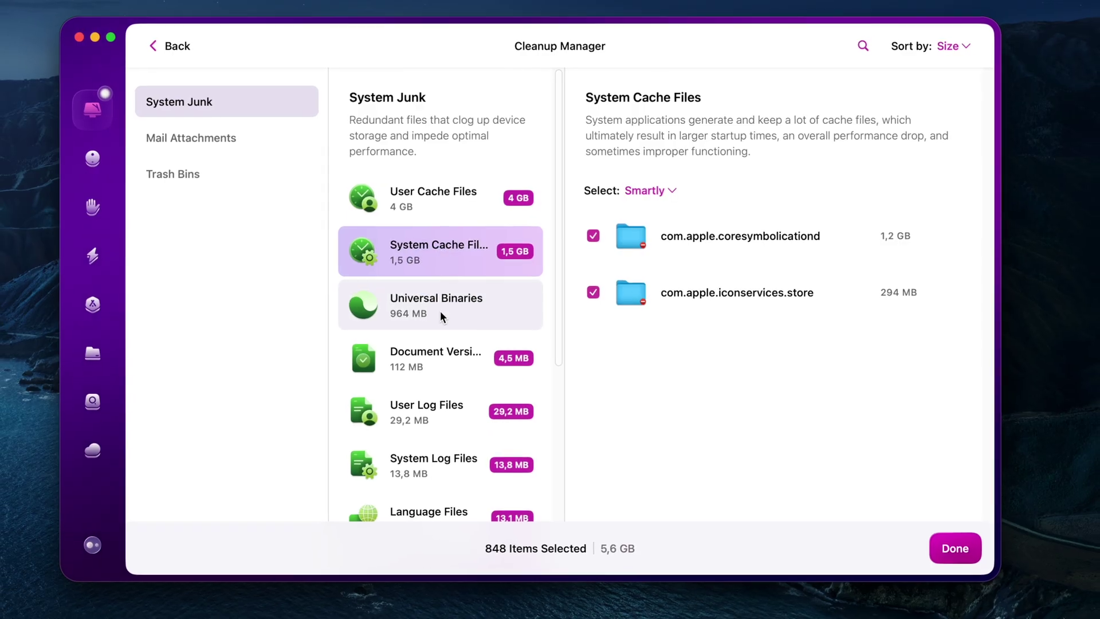
pyautogui.click(438, 311)
pyautogui.click(433, 359)
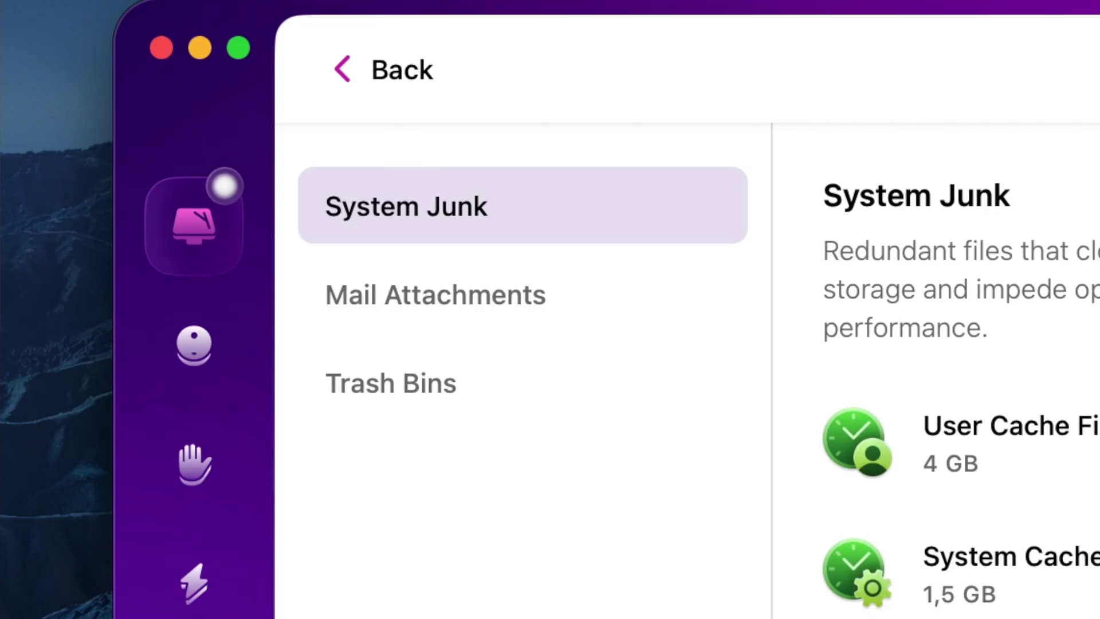
pyautogui.click(271, 150)
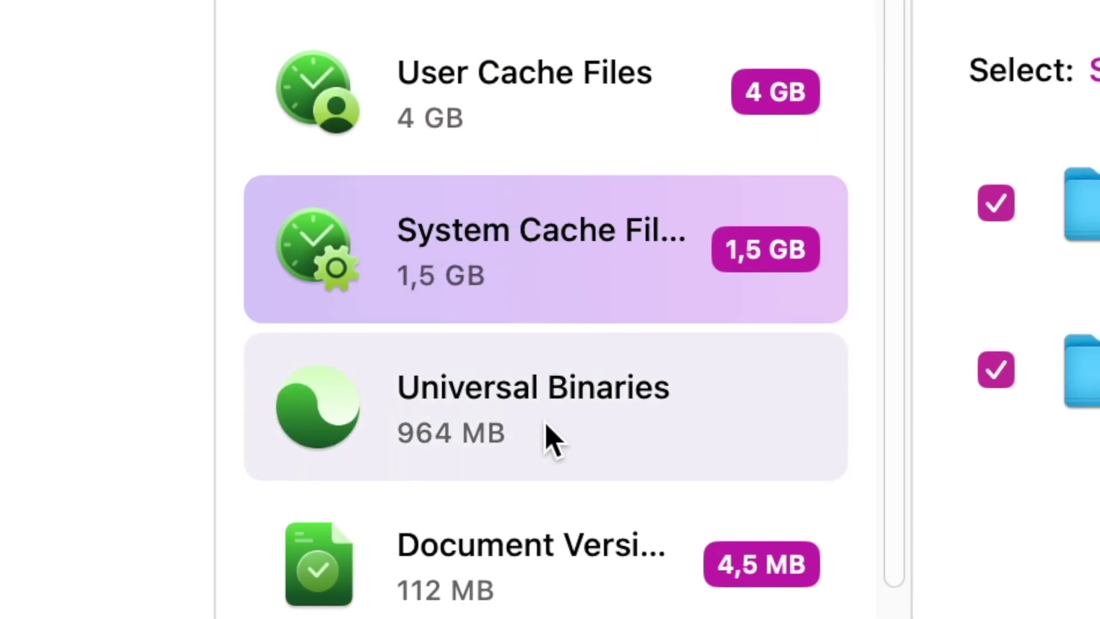
pyautogui.scroll(-1, 545, 426)
pyautogui.click(545, 418)
pyautogui.click(543, 494)
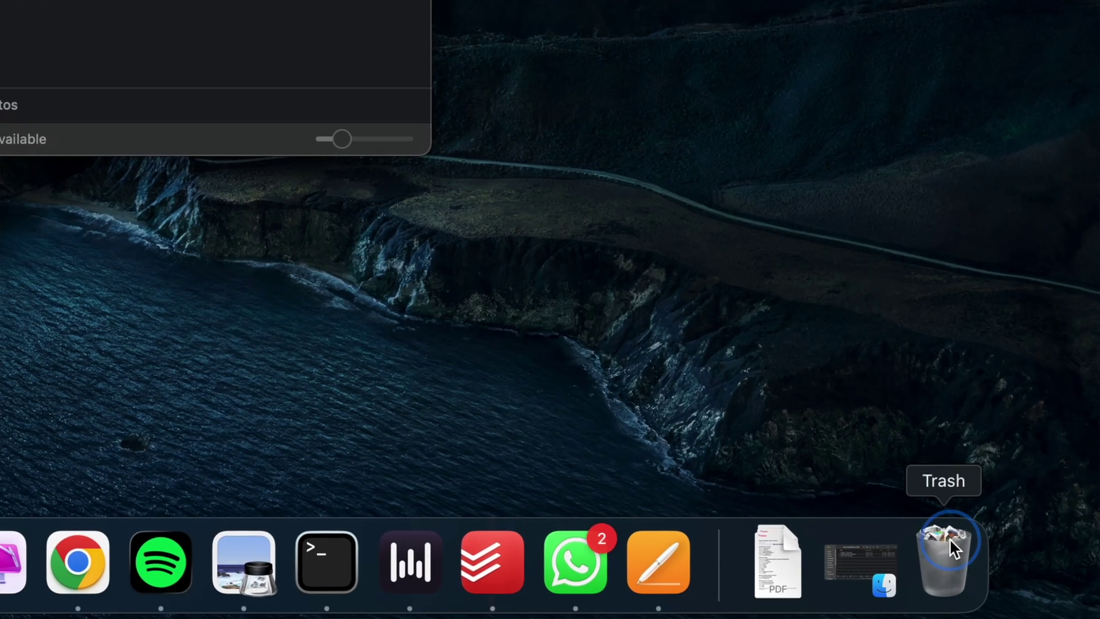
# Step: Select all 383 photos in the Trash and move them into the Vacation Photos folder
pyautogui.click(951, 541)
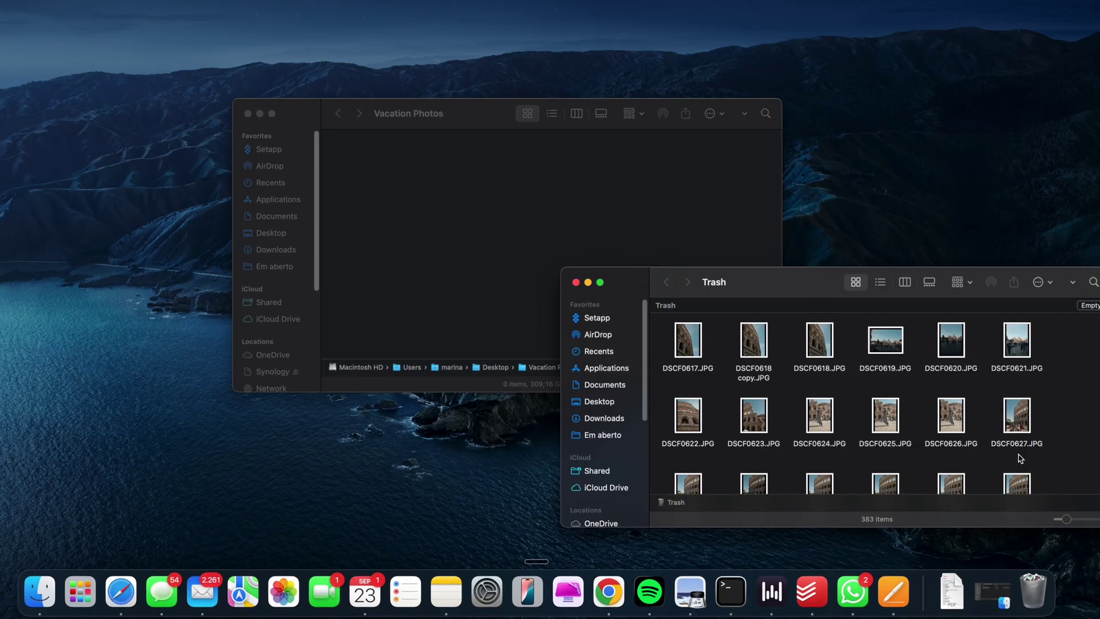
pyautogui.press('super+a')
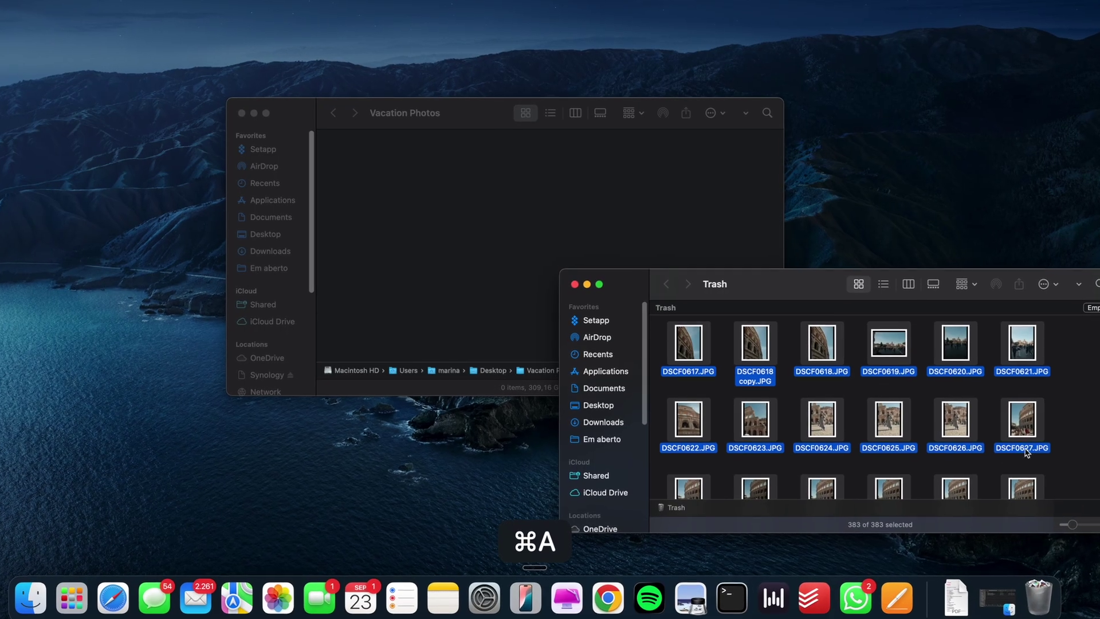
pyautogui.moveTo(1025, 453); pyautogui.dragTo(631, 235)
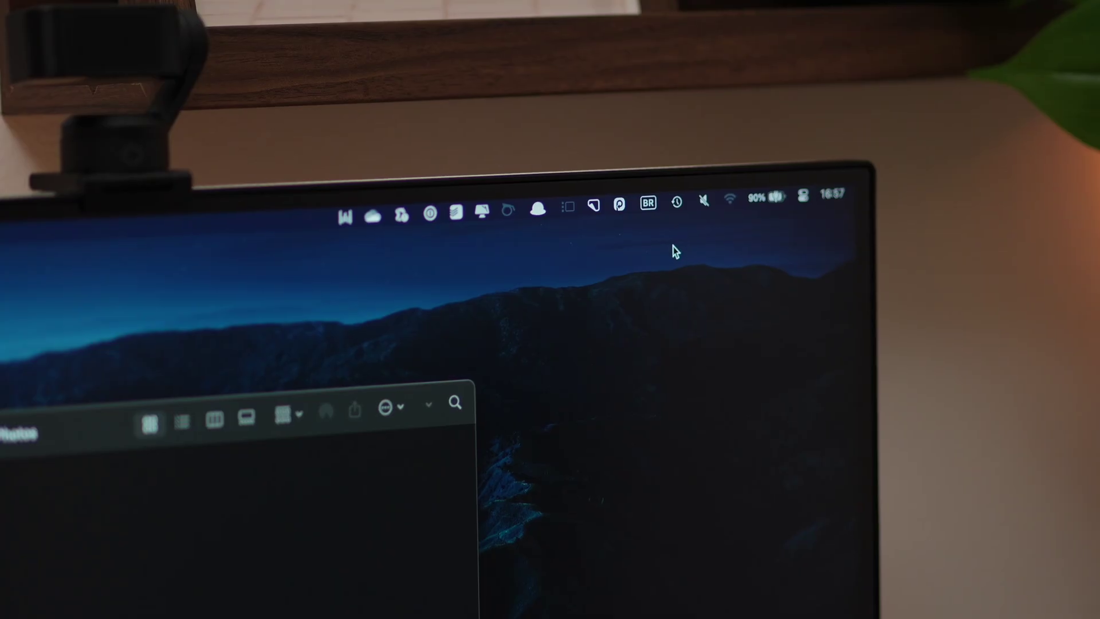
# Step: Browse the Time Machine backups and select a single photo in the backup
pyautogui.click(676, 200)
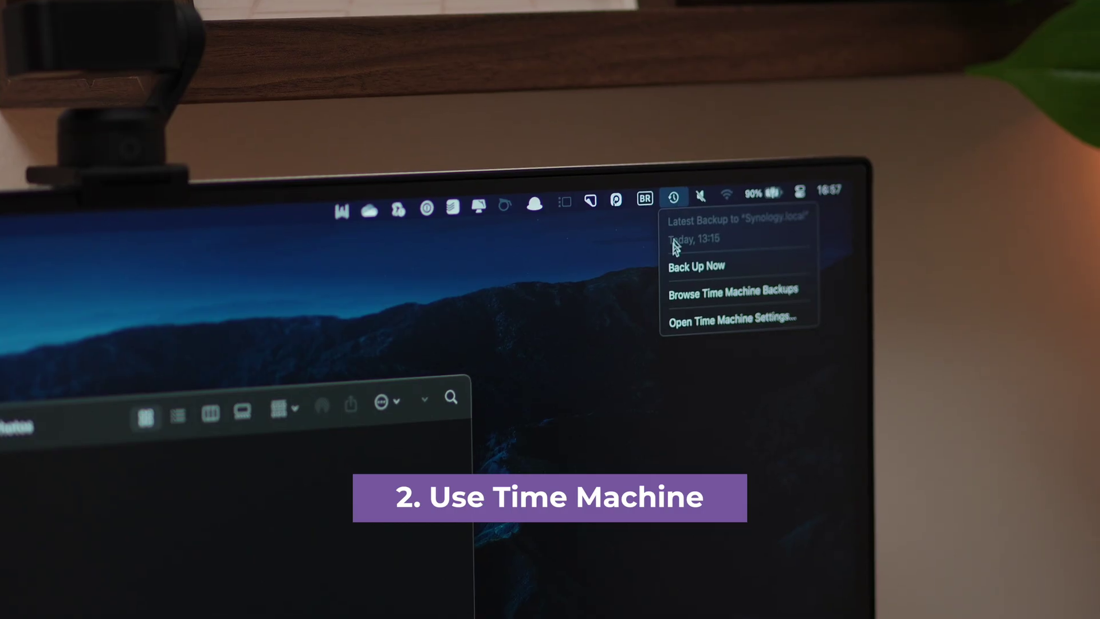
pyautogui.click(675, 296)
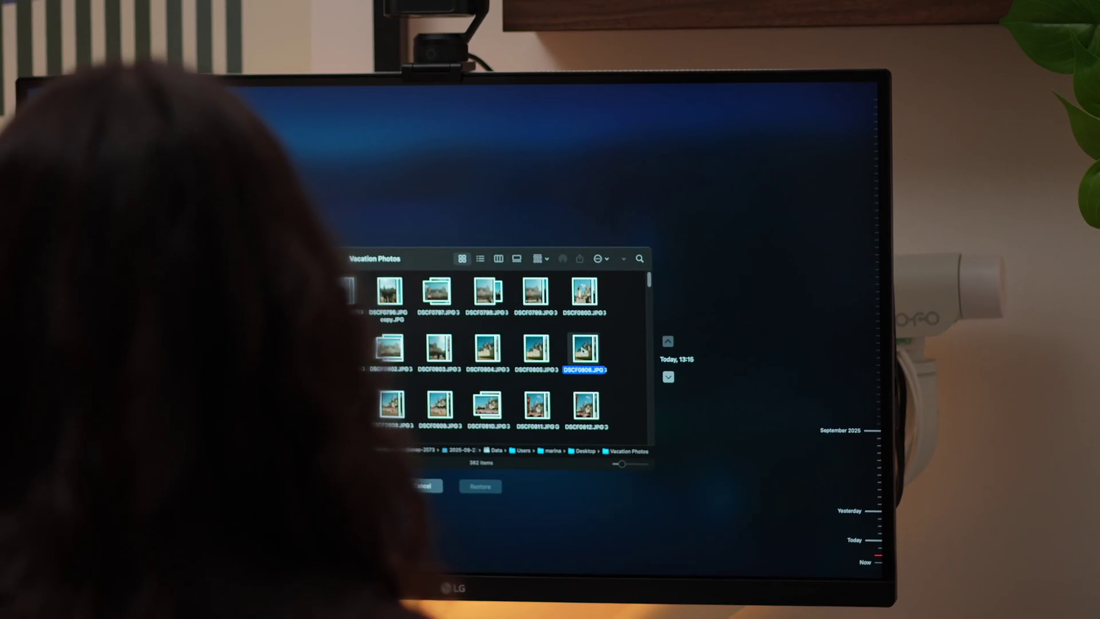
pyautogui.click(539, 350)
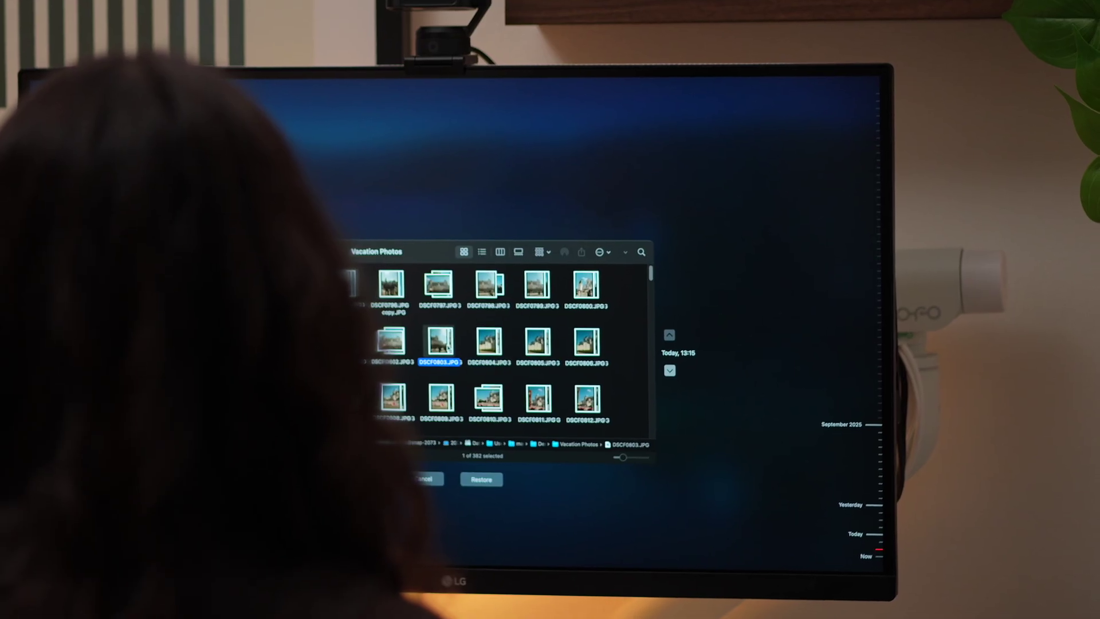
pyautogui.scroll(-3, 446, 347)
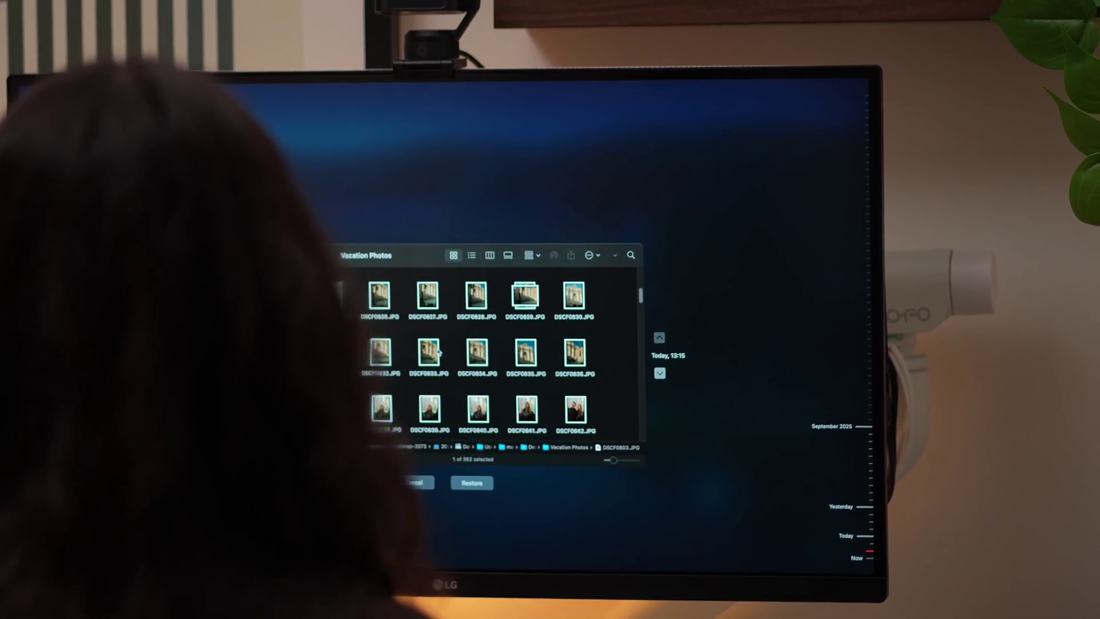
pyautogui.scroll(-3, 440, 352)
# Step: Go back to the Today 13:15 backup and restore all 382 photos into Vacation Photos
pyautogui.click(735, 17)
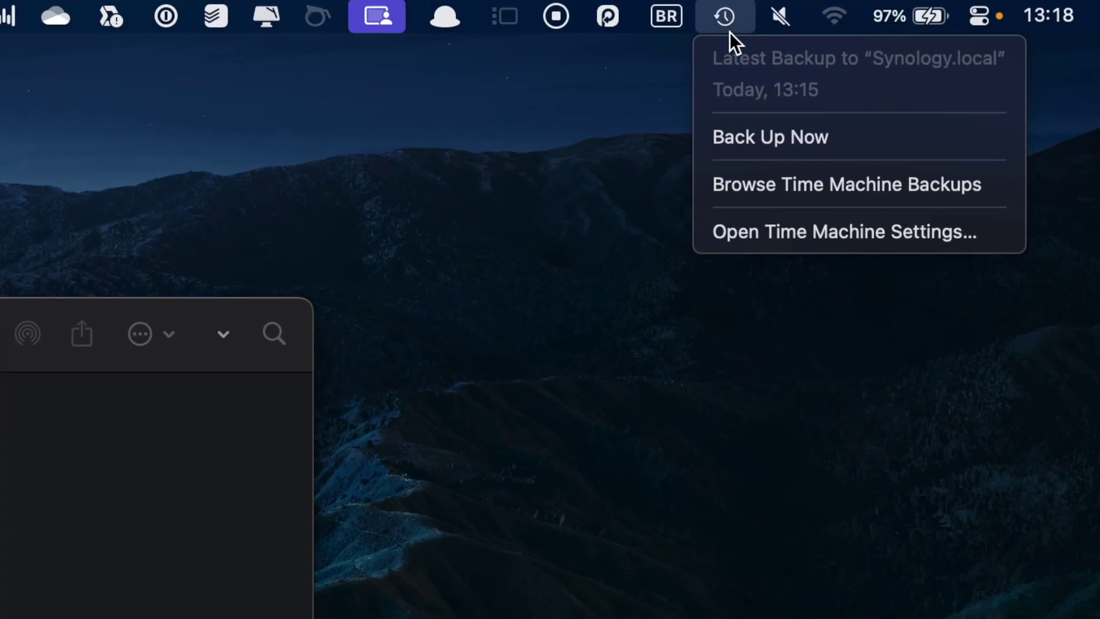
pyautogui.click(738, 178)
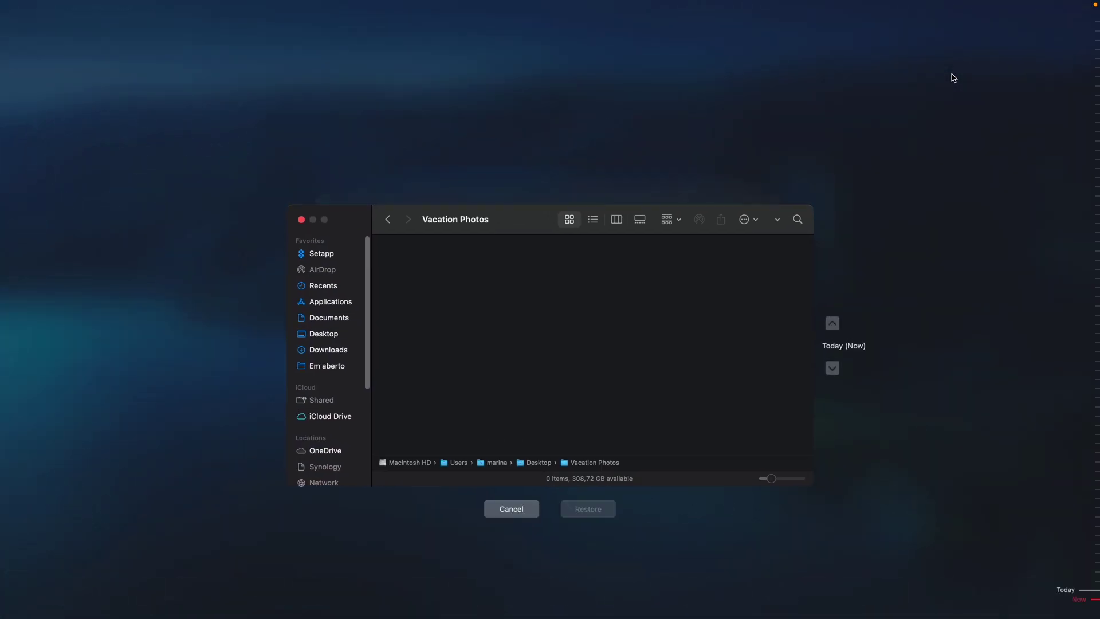
pyautogui.click(832, 323)
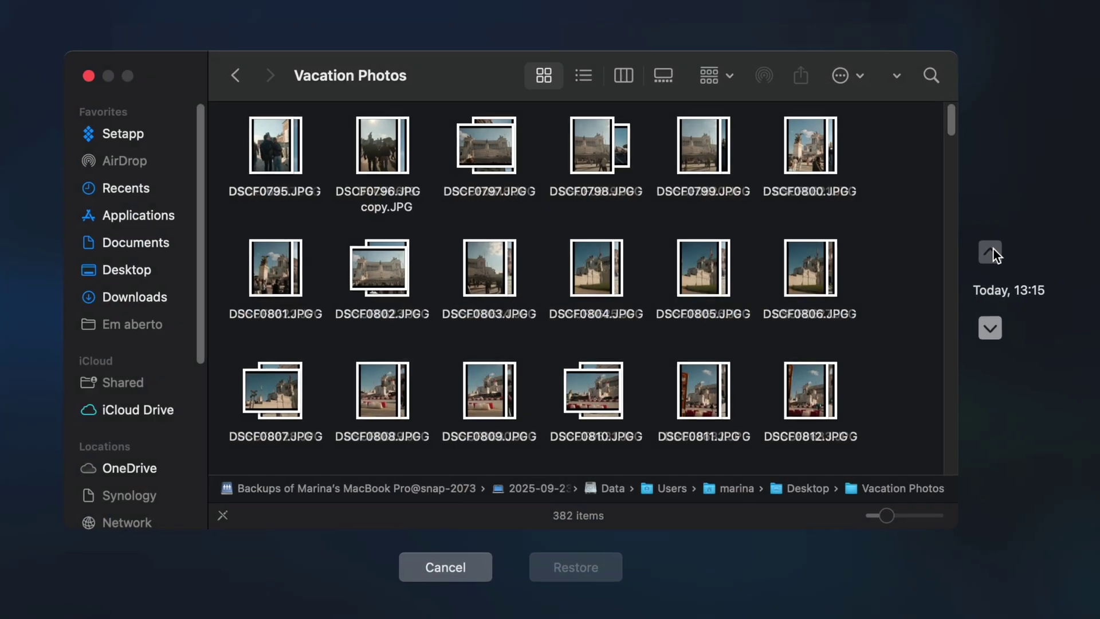
pyautogui.press('super+a')
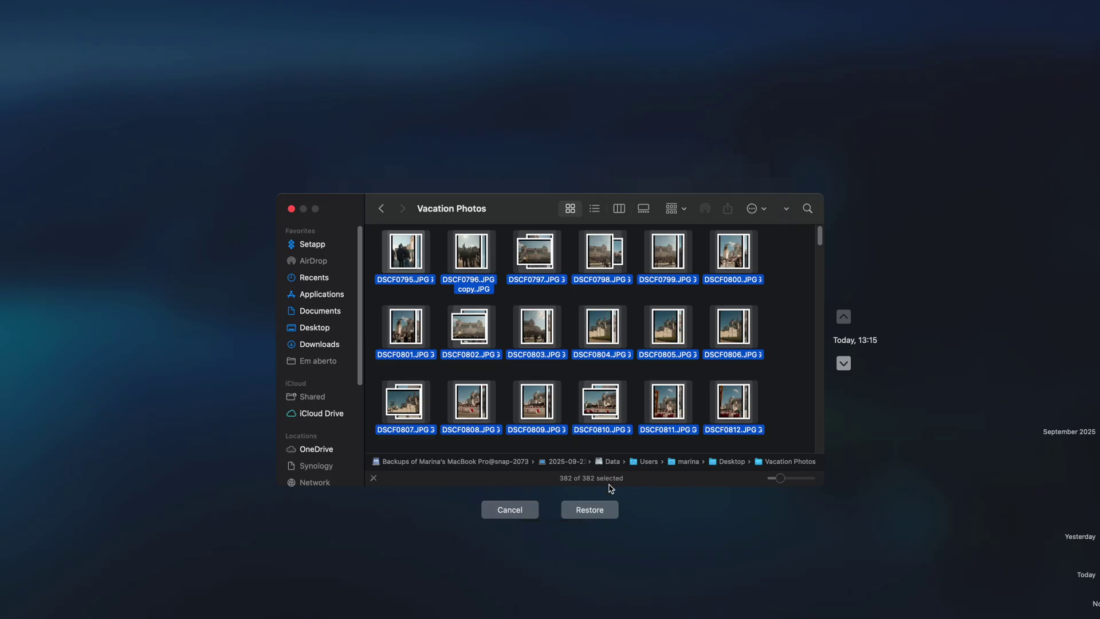
pyautogui.click(610, 514)
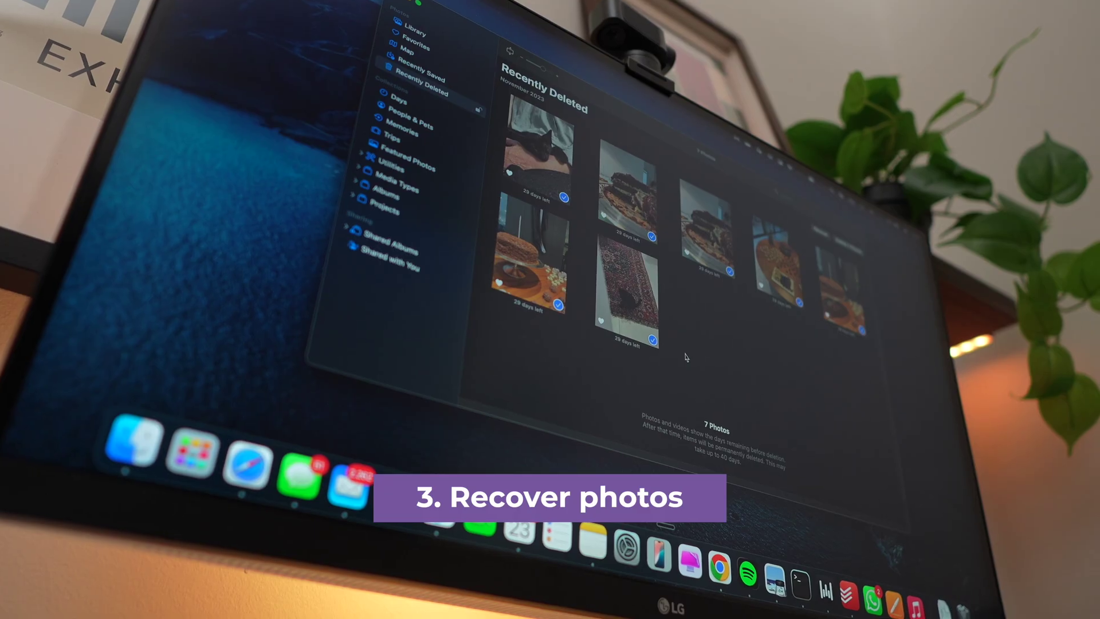
# Step: Unlock the Recently Deleted album and select all six deleted items for recovery
pyautogui.click(825, 235)
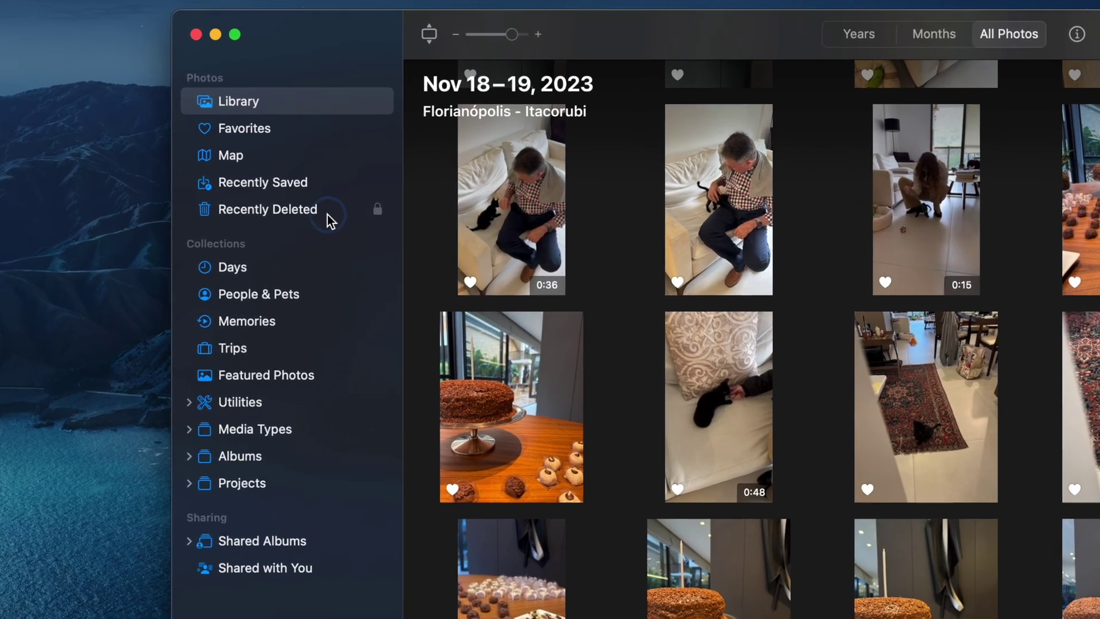
pyautogui.click(330, 220)
pyautogui.click(624, 319)
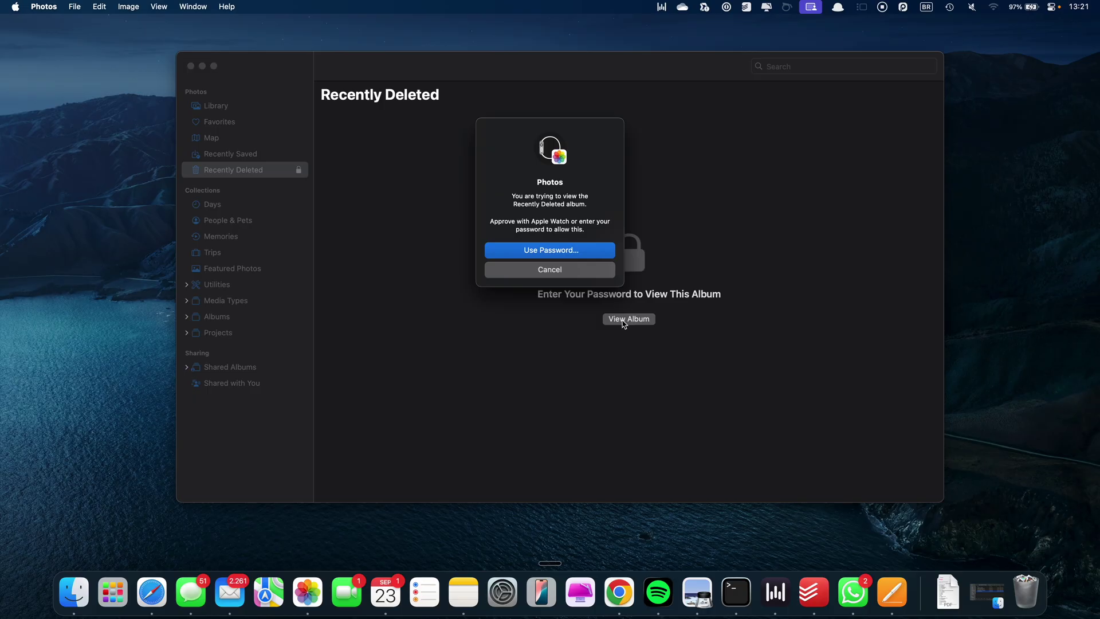
pyautogui.press('super+a')
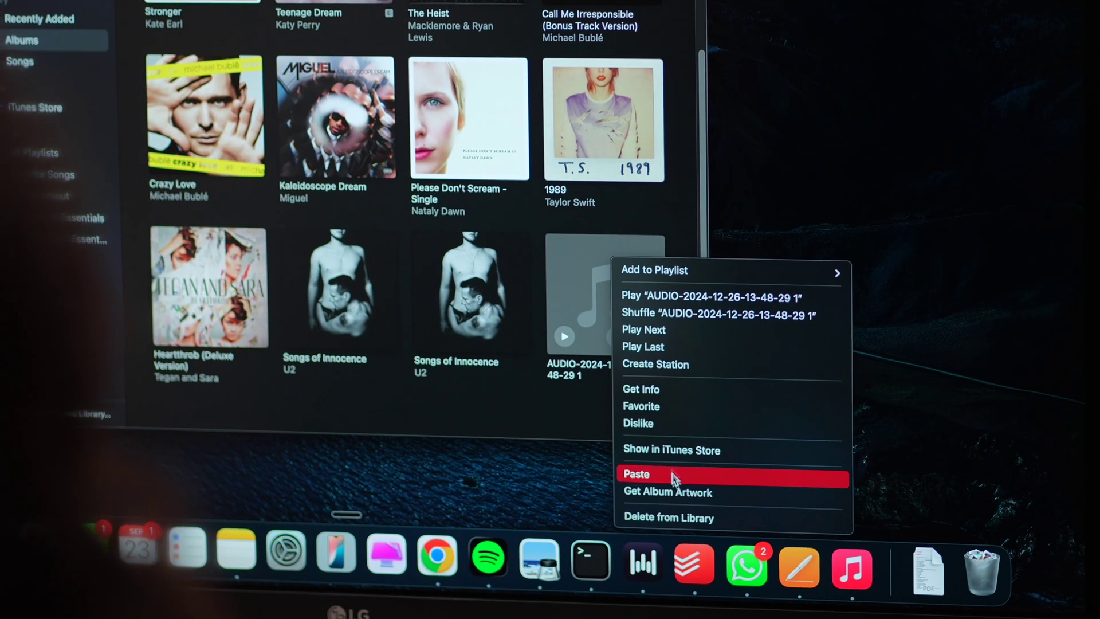
pyautogui.click(692, 506)
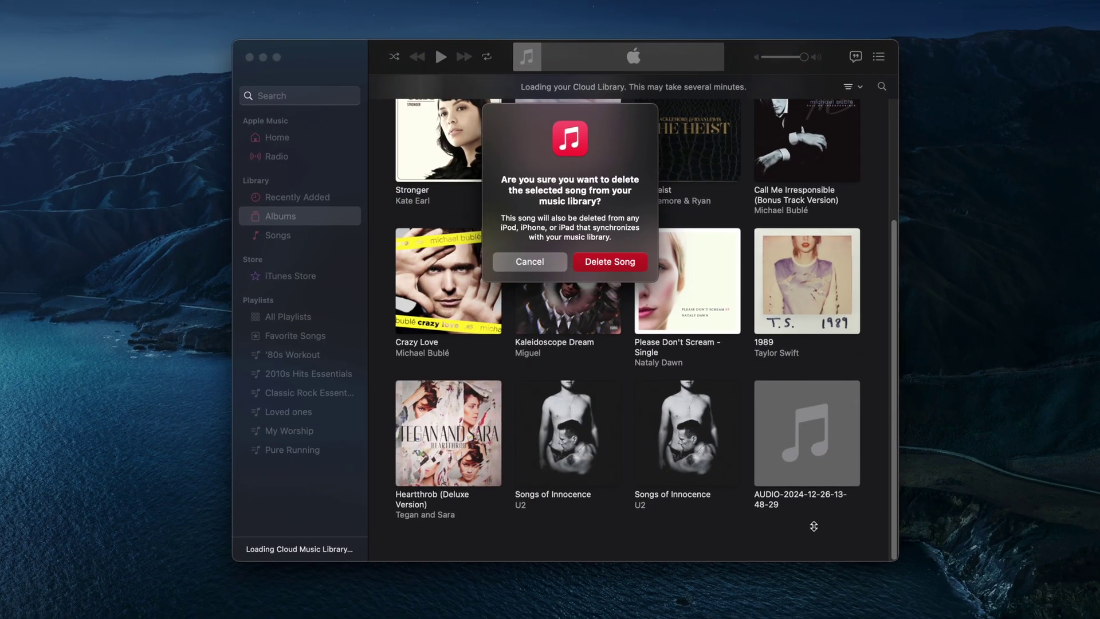
pyautogui.click(613, 269)
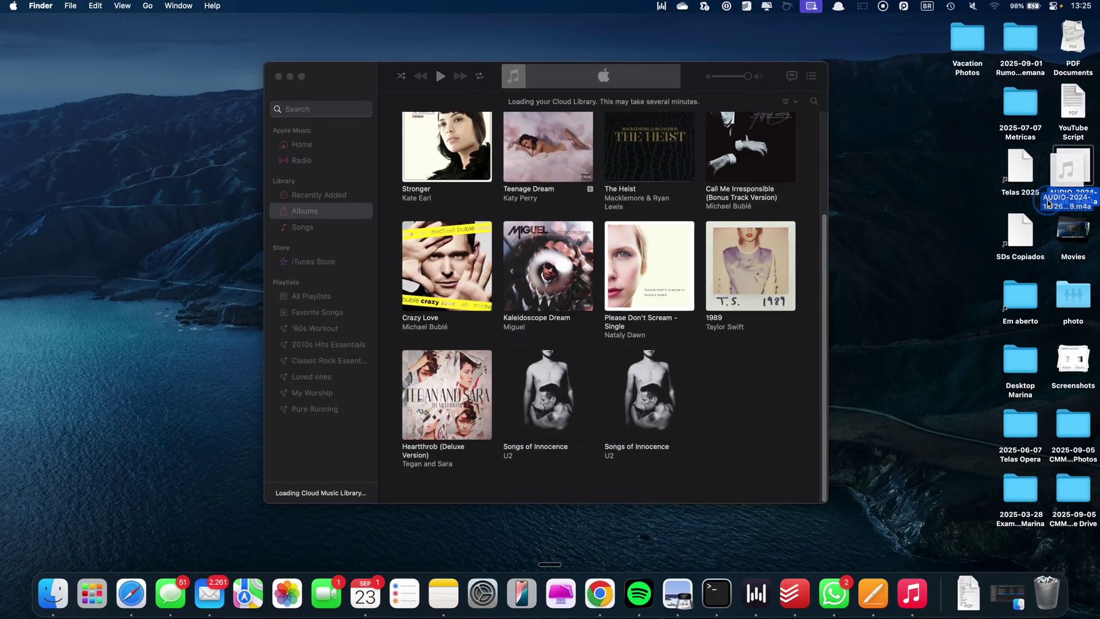
pyautogui.moveTo(1007, 168); pyautogui.dragTo(750, 438)
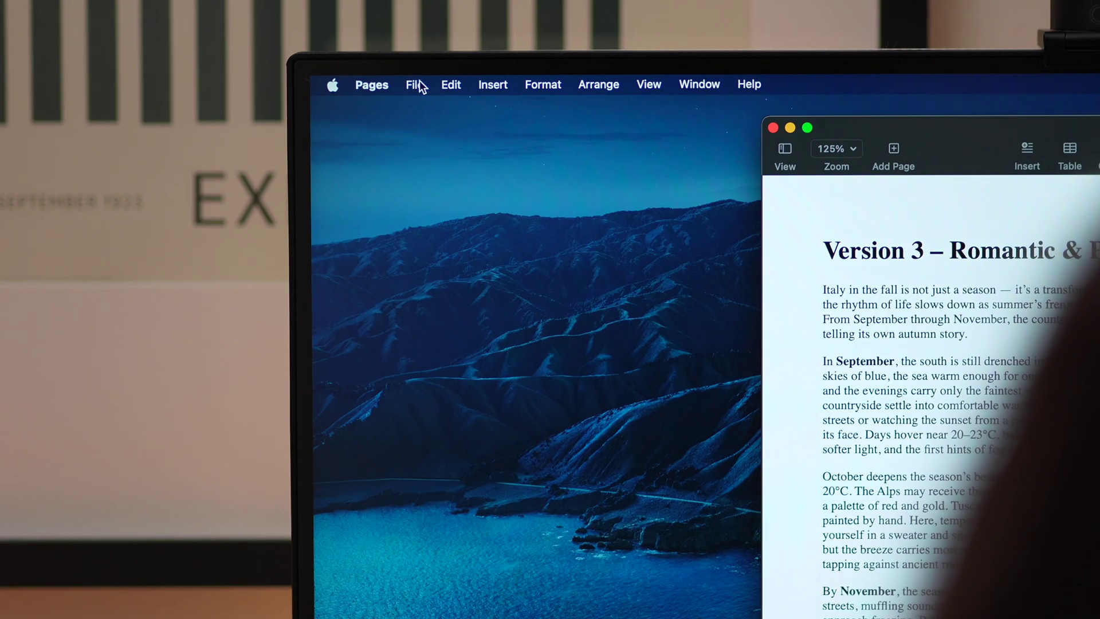
# Step: Revert Weather in Italy to its saved Version 3 – Romantic & Poetic Style
pyautogui.click(415, 85)
pyautogui.moveTo(519, 267)
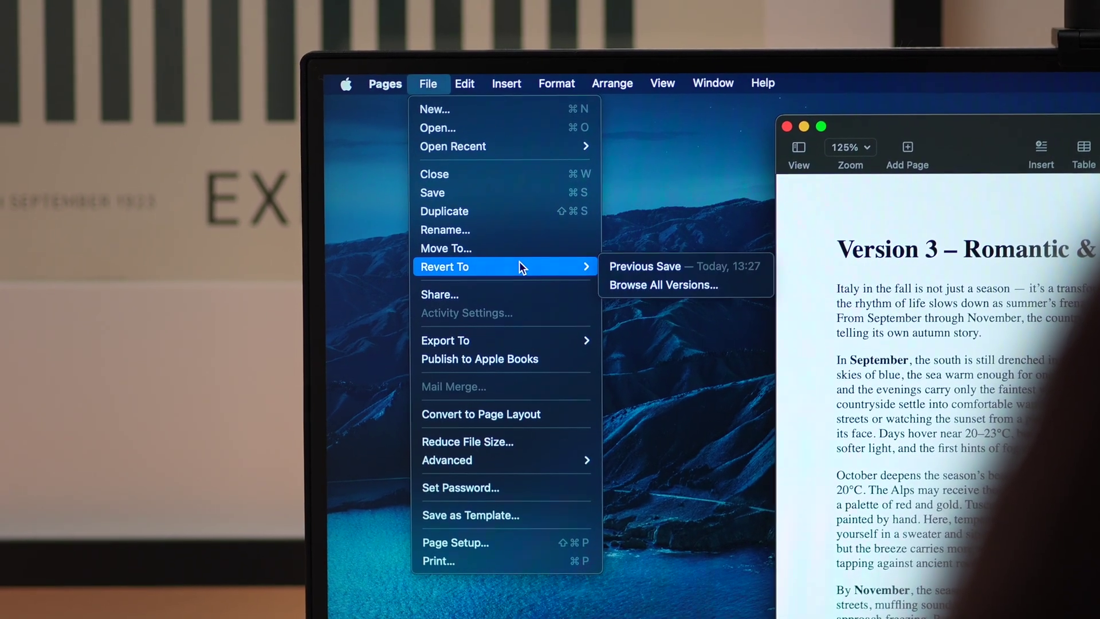
pyautogui.click(621, 282)
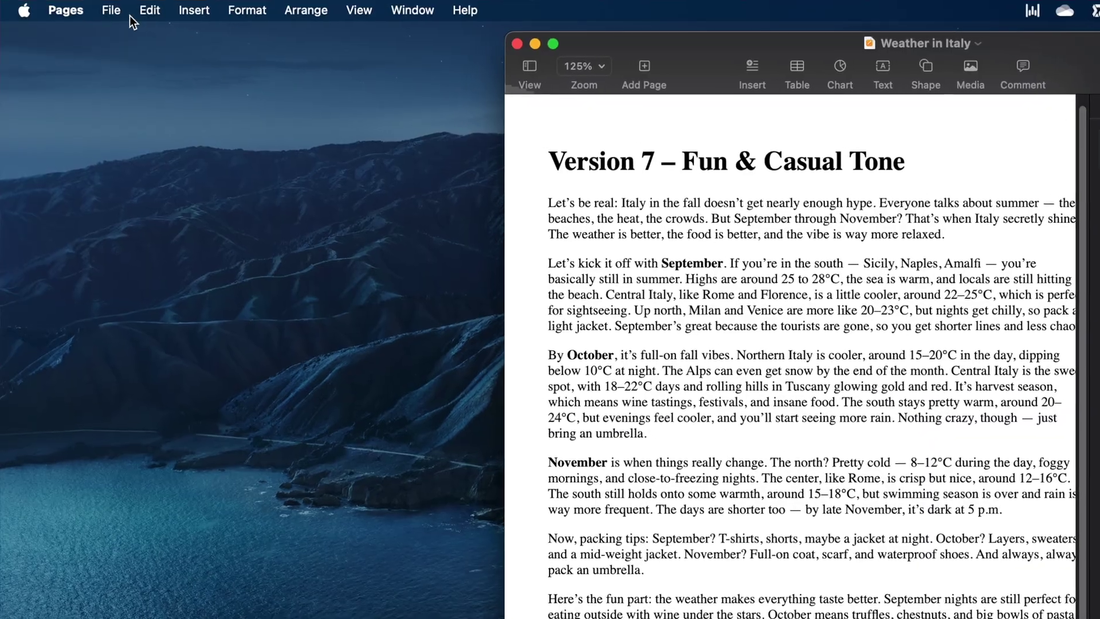
pyautogui.click(130, 15)
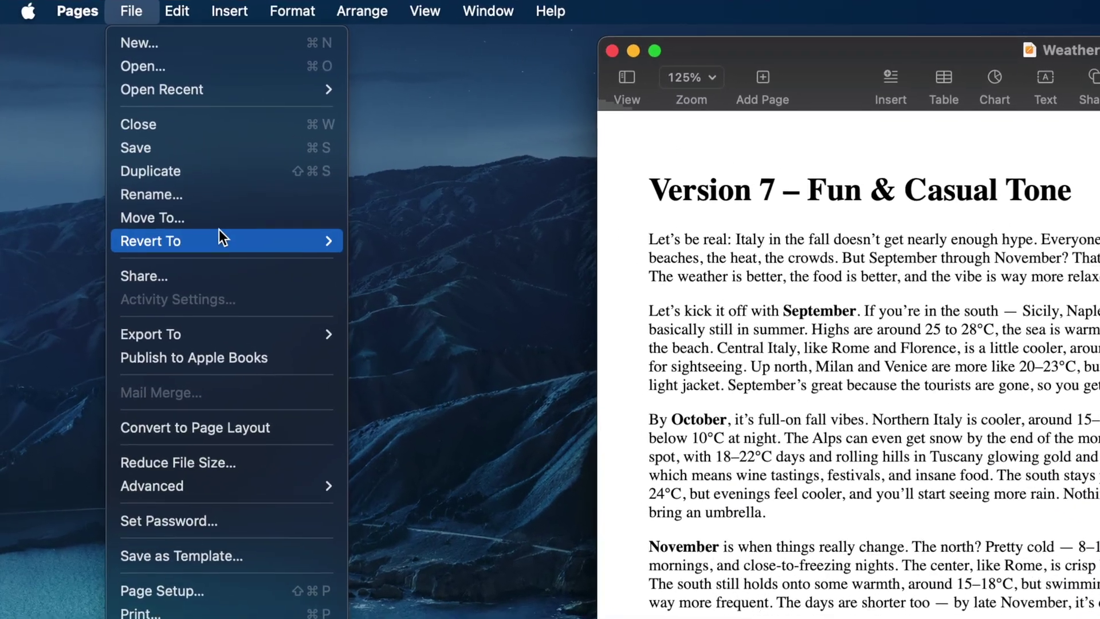
pyautogui.moveTo(195, 208)
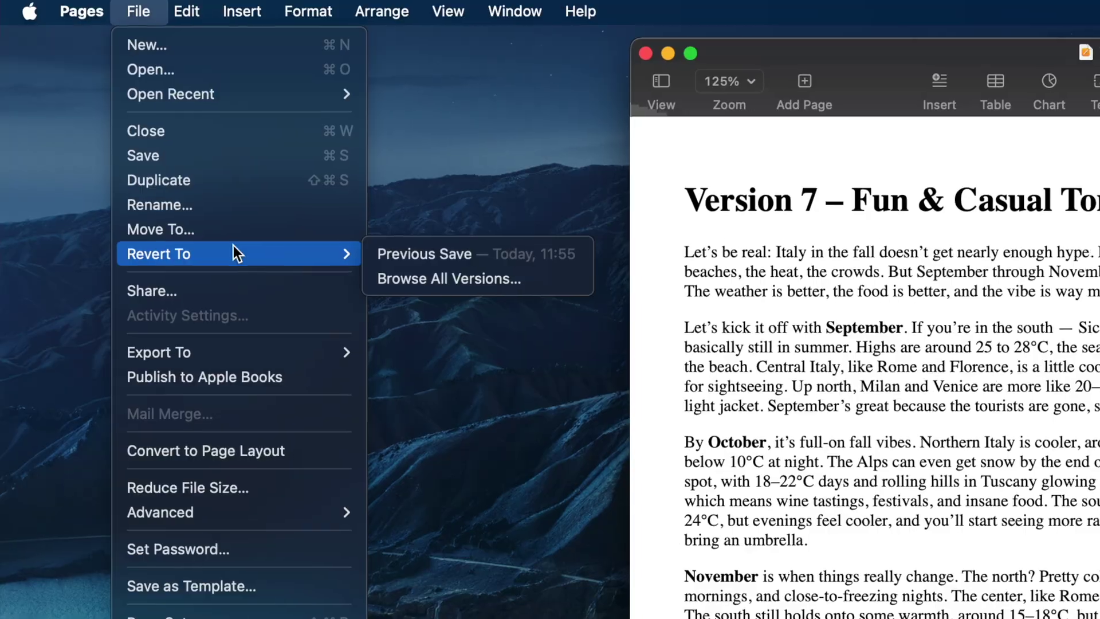
pyautogui.click(418, 279)
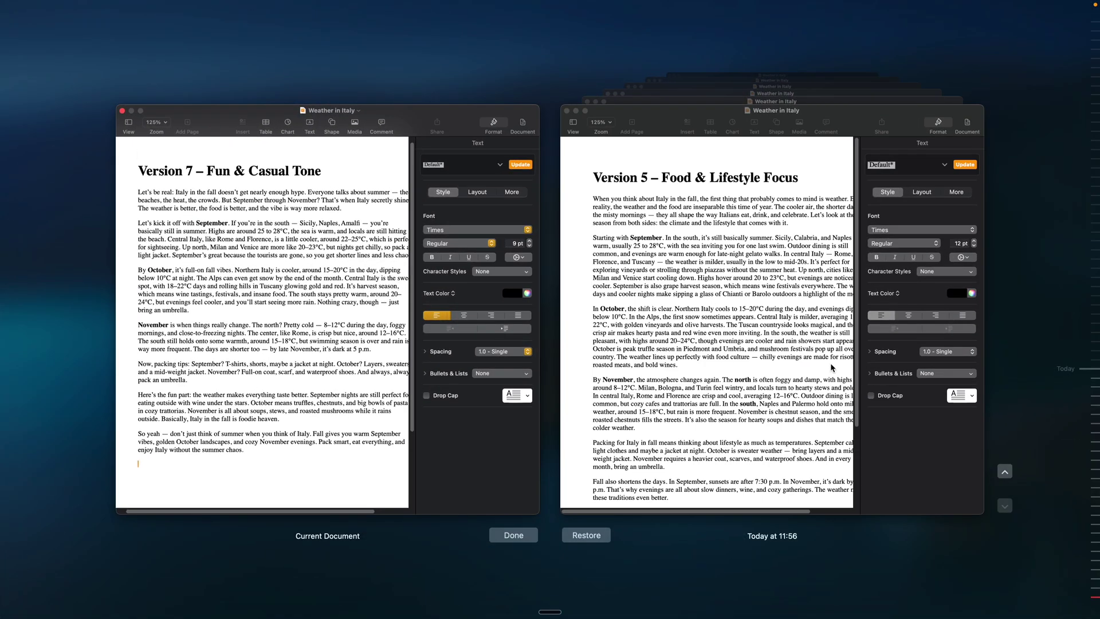
pyautogui.click(1004, 470)
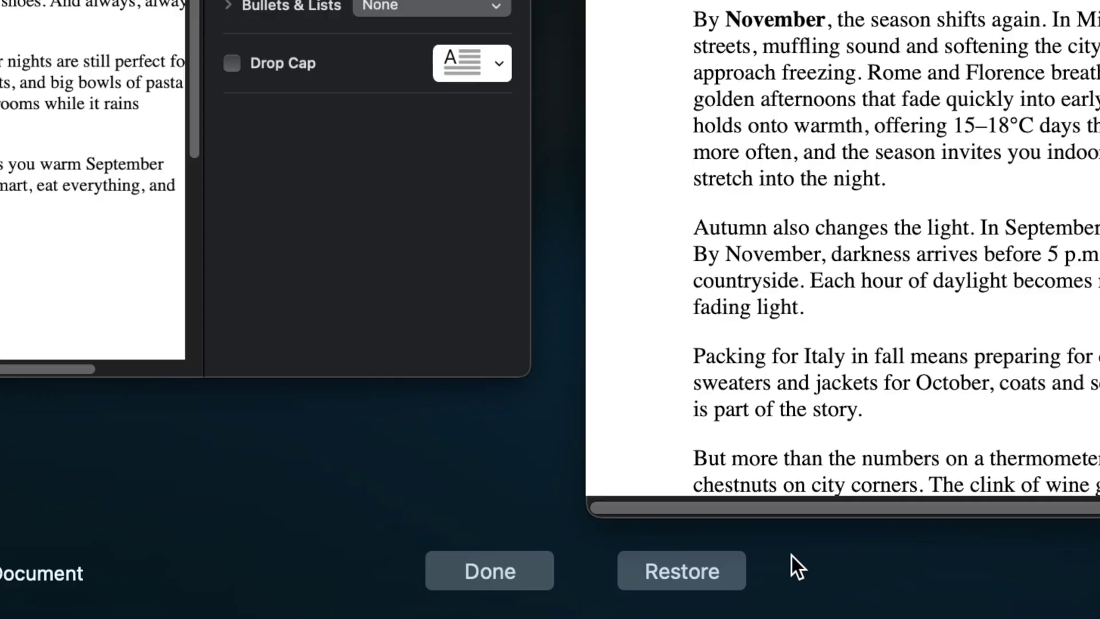
pyautogui.click(602, 537)
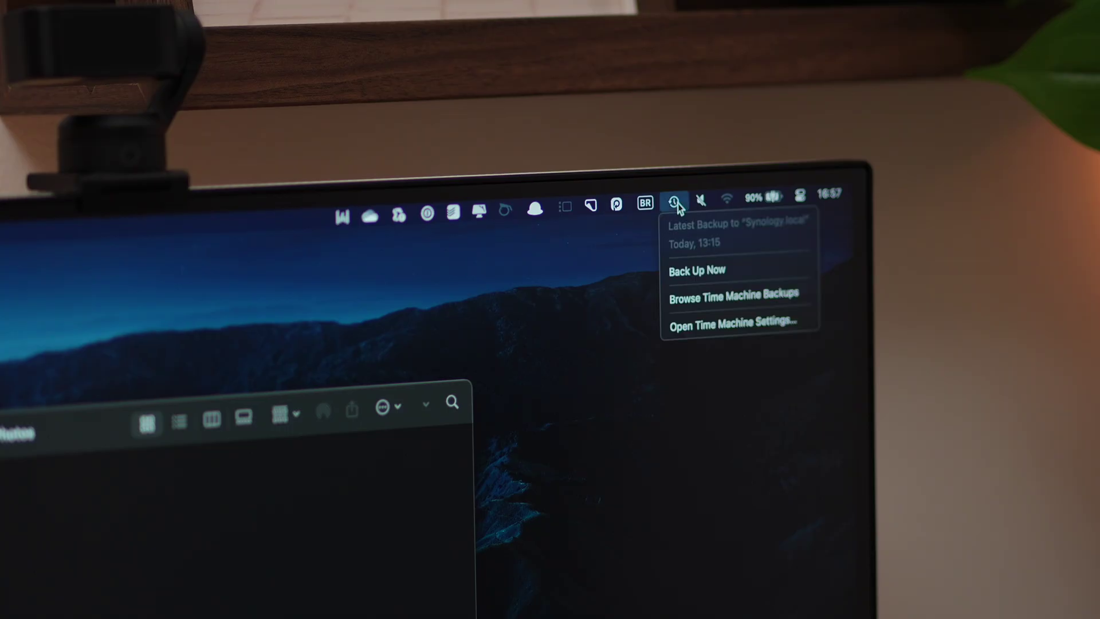
# Step: Step back through Time Machine backups to one containing the Vacation Photos
pyautogui.click(733, 295)
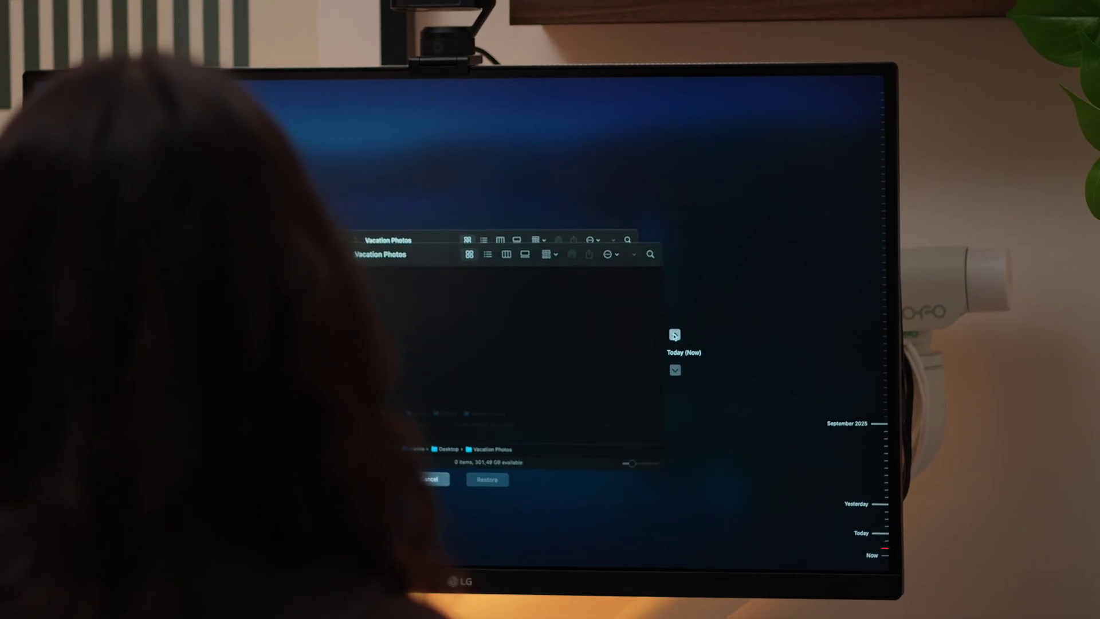
pyautogui.click(675, 334)
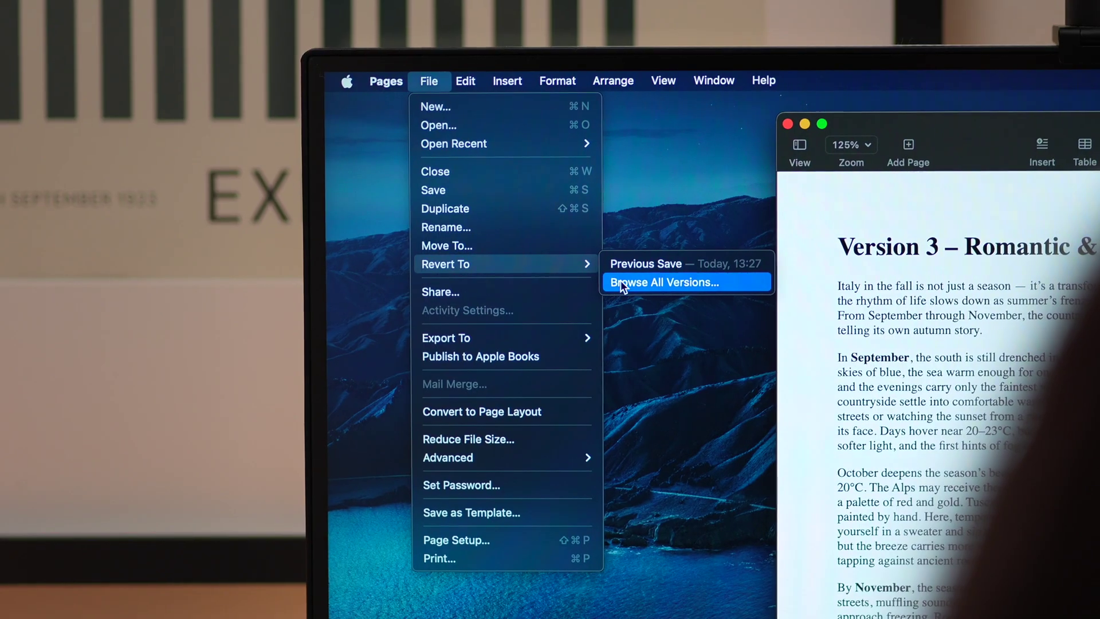
pyautogui.click(620, 279)
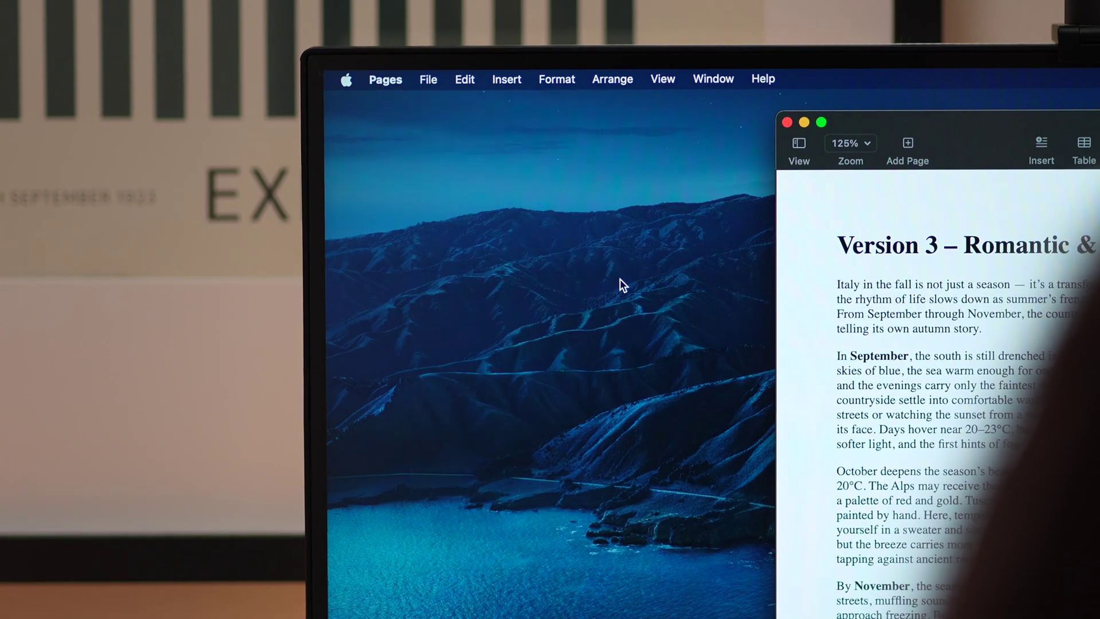